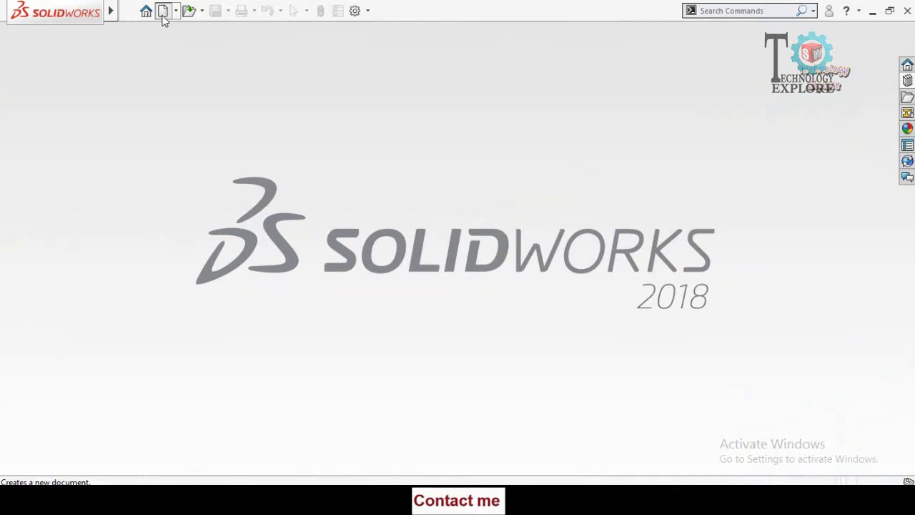
Start a new assembly and choose heavy hex bolt_am and hex flange nut_am to insert.
click(163, 11)
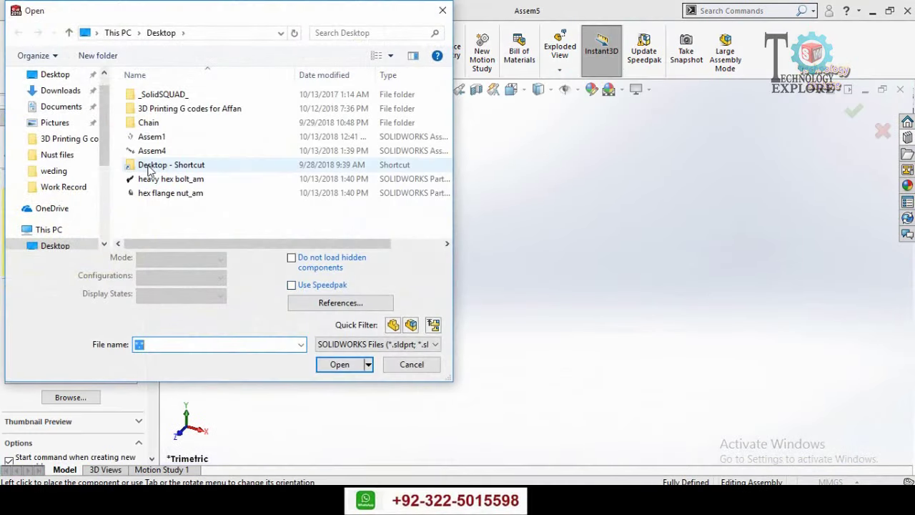
click(174, 181)
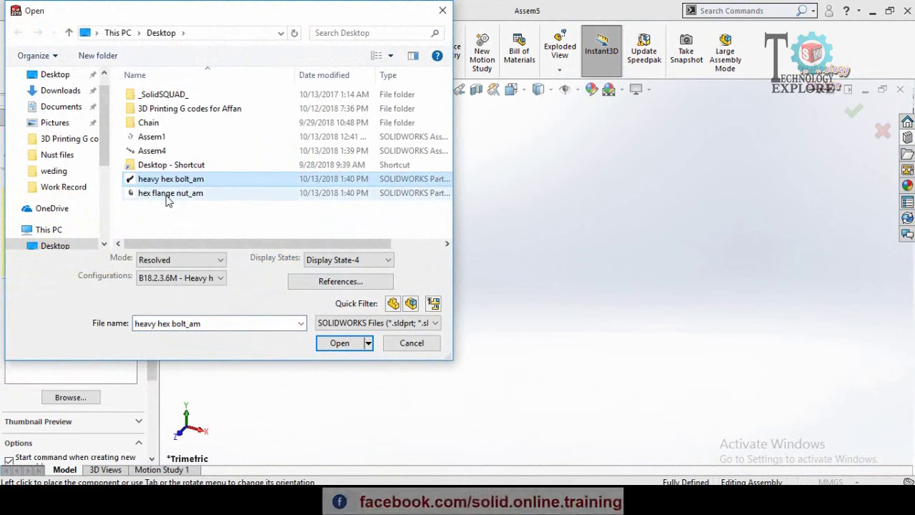
ctrl+click(178, 195)
click(337, 365)
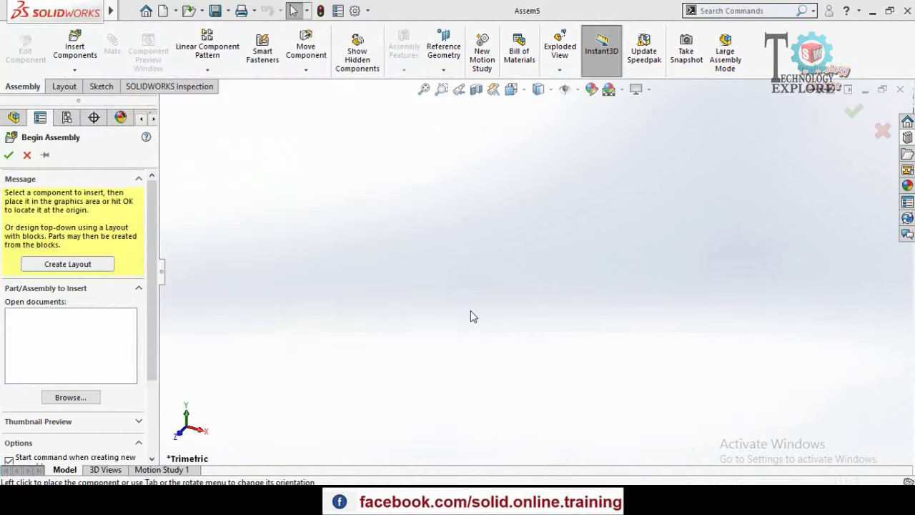
Place the bolt, then the nut beside it, in the assembly.
click(499, 304)
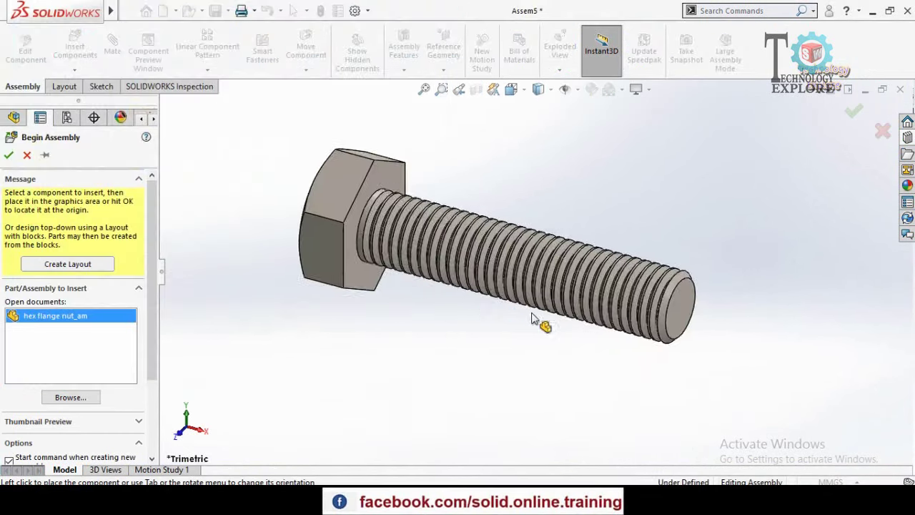
scroll(541, 315, up, 5)
click(684, 288)
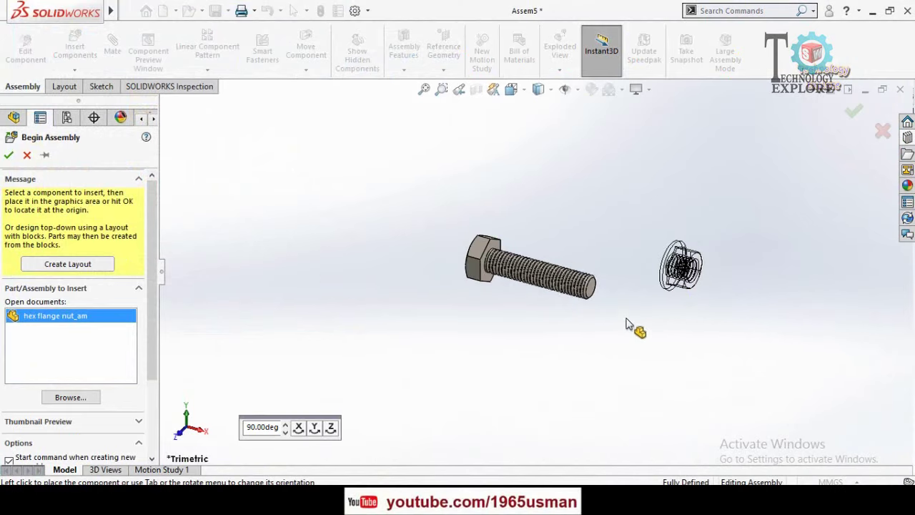
scroll(580, 267, down, 2)
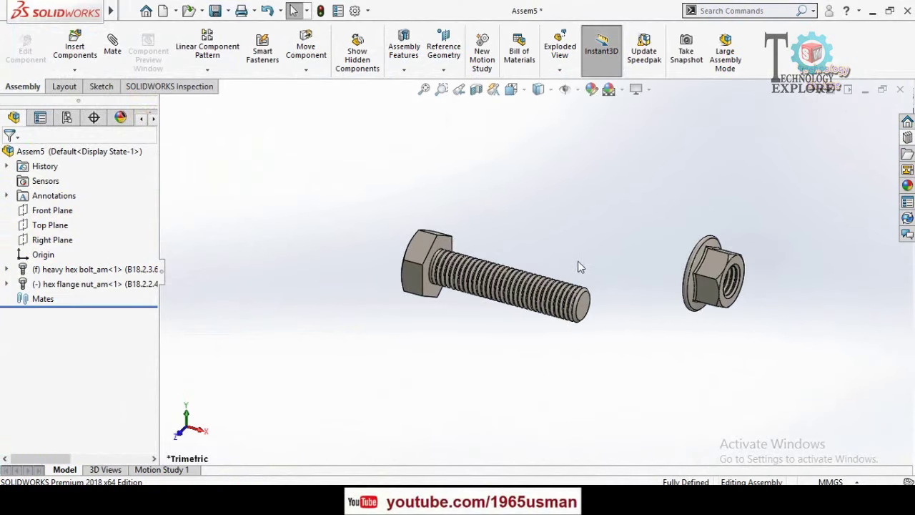
Open heavy hex bolt_am in its own part window and switch to the Right view.
click(418, 254)
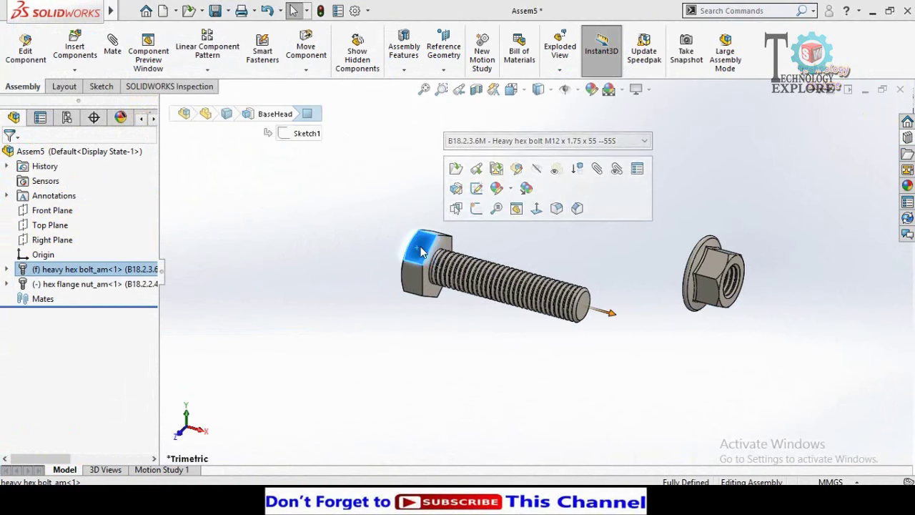
click(420, 327)
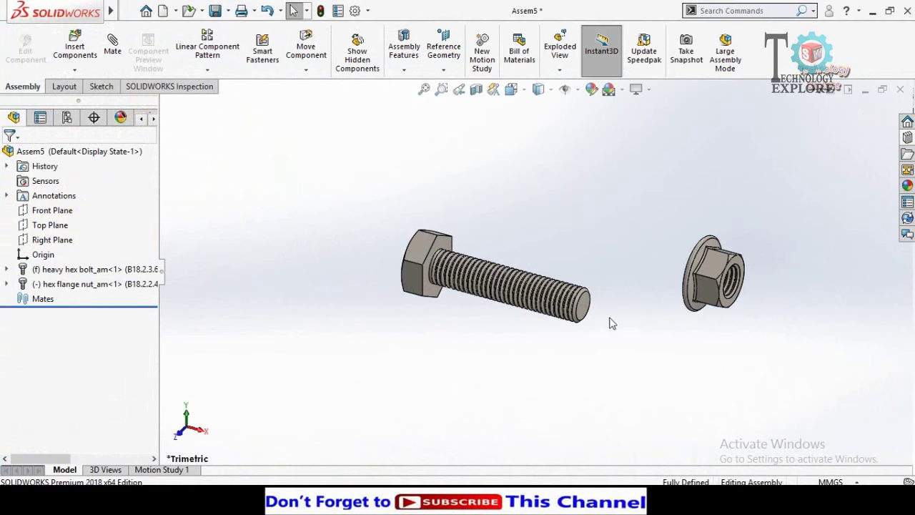
scroll(632, 302, down, 1)
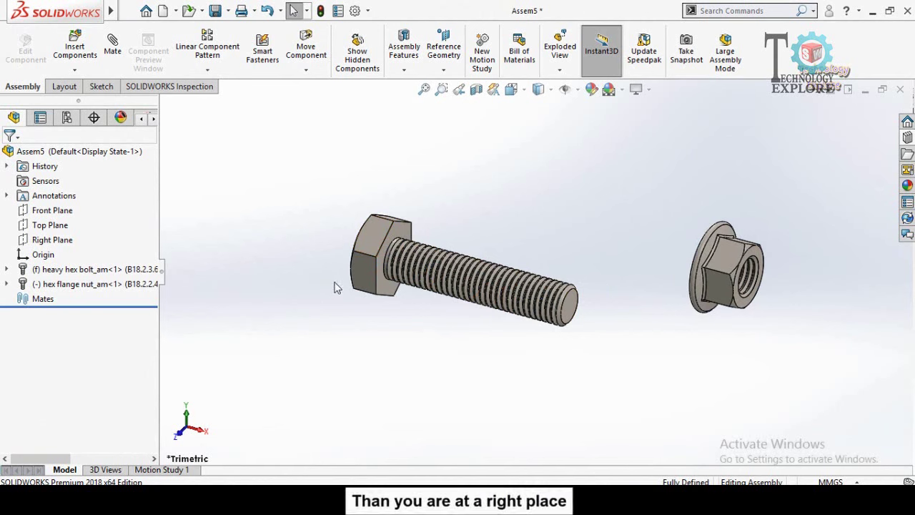
click(364, 243)
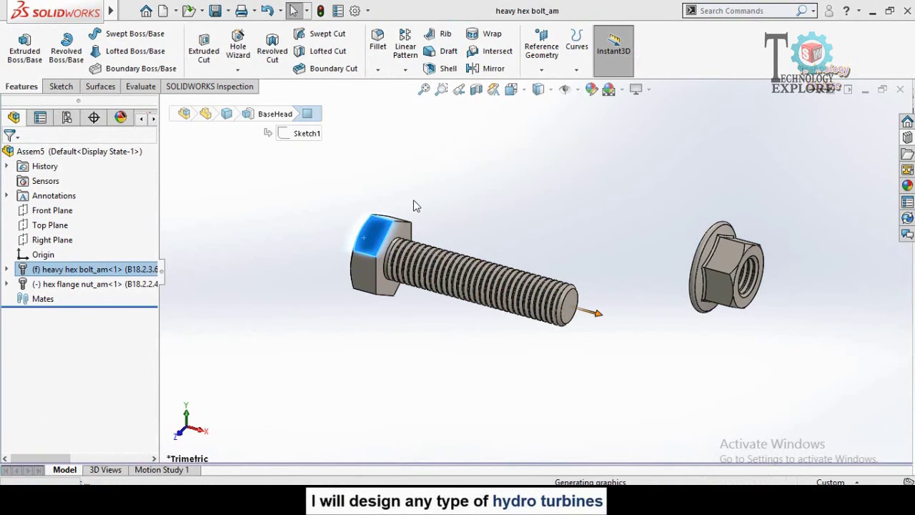
scroll(488, 283, down, 3)
scroll(488, 284, down, 2)
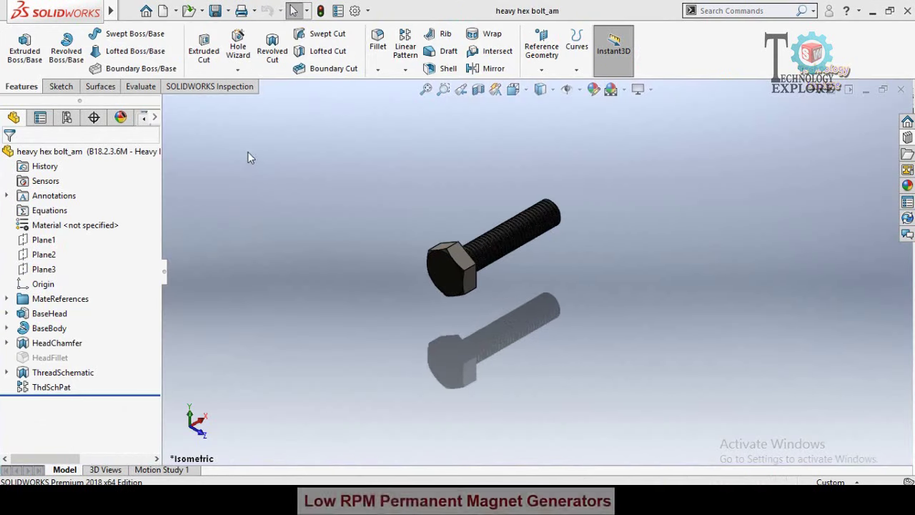
key(Right)
Create reference axis Axis1 from the bolt's cylindrical shank face.
click(539, 55)
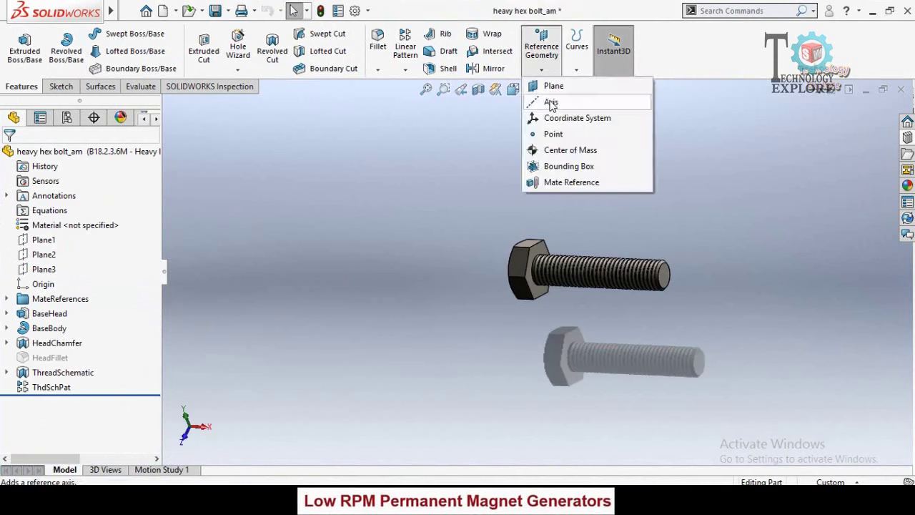
click(551, 102)
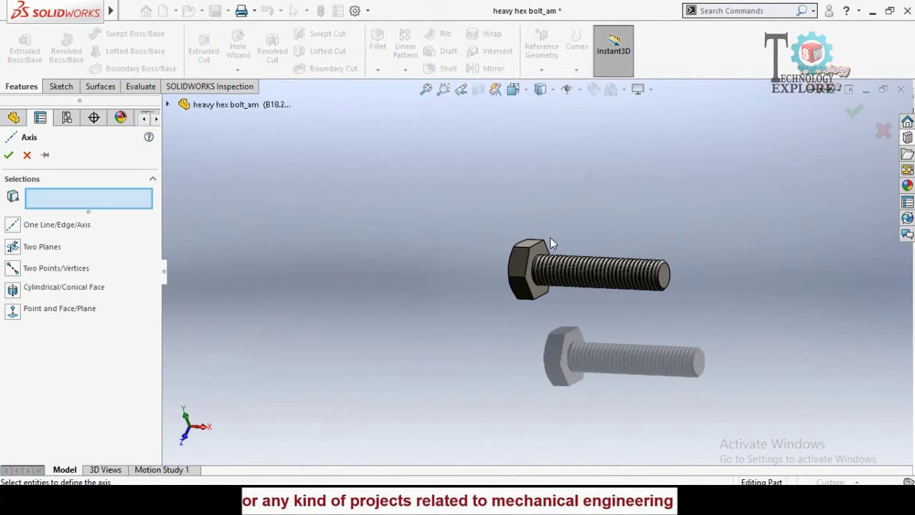
scroll(547, 242, down, 5)
scroll(518, 286, down, 4)
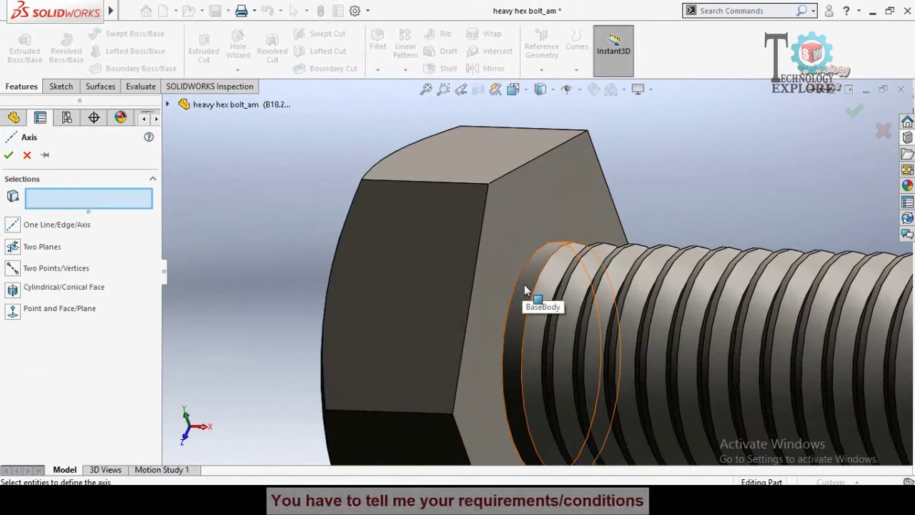
click(524, 286)
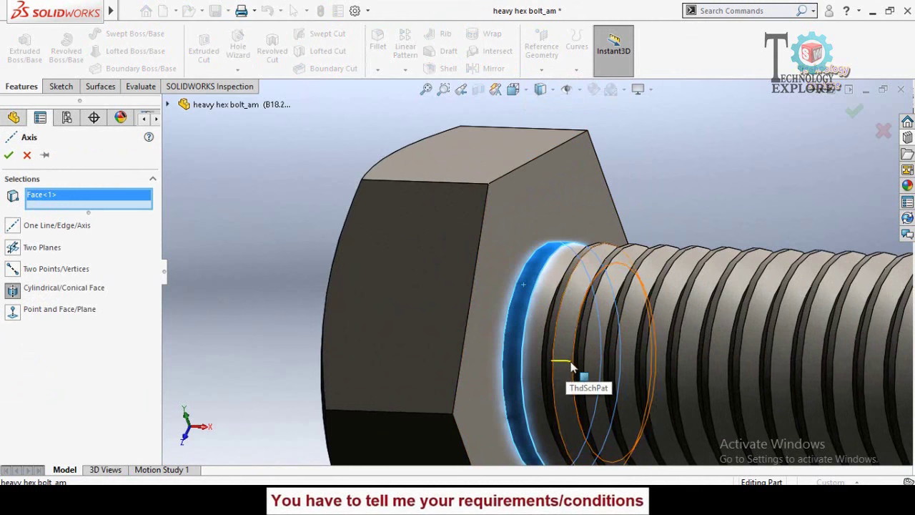
click(7, 156)
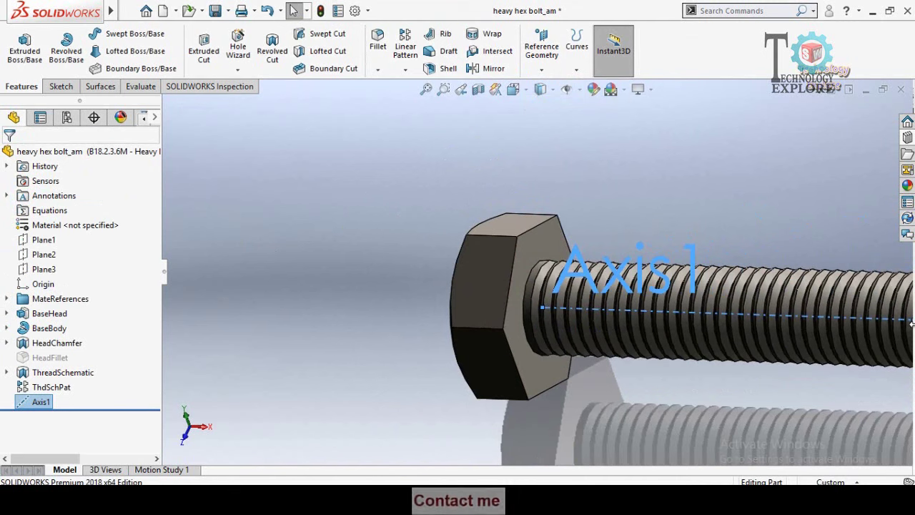
Turn on View Axes in the bolt part so Axis1 displays, then go back to Assem5.
scroll(703, 322, up, 5)
scroll(703, 322, down, 4)
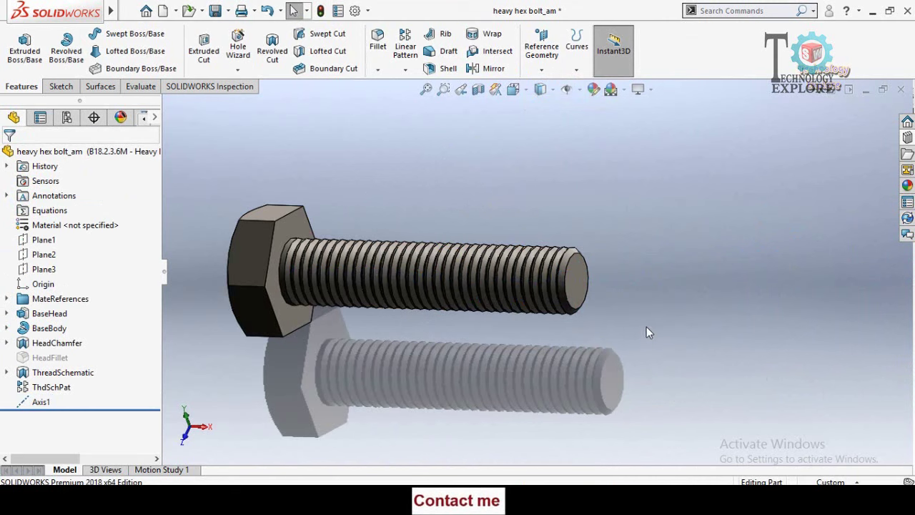
scroll(646, 327, up, 3)
scroll(491, 178, up, 2)
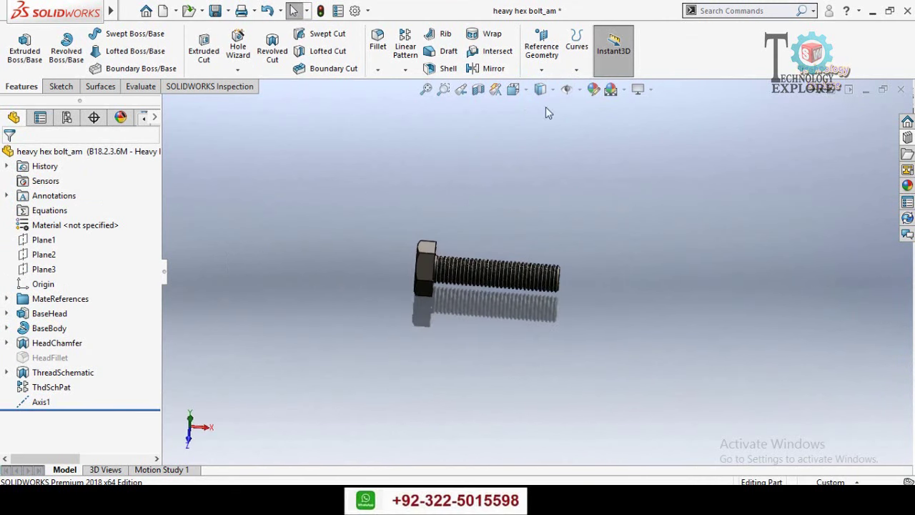
scroll(547, 111, down, 1)
click(567, 93)
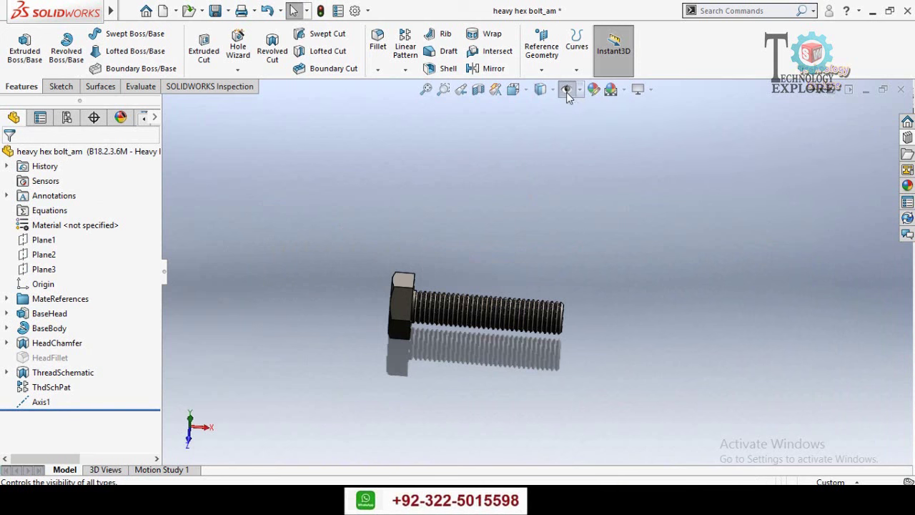
click(581, 90)
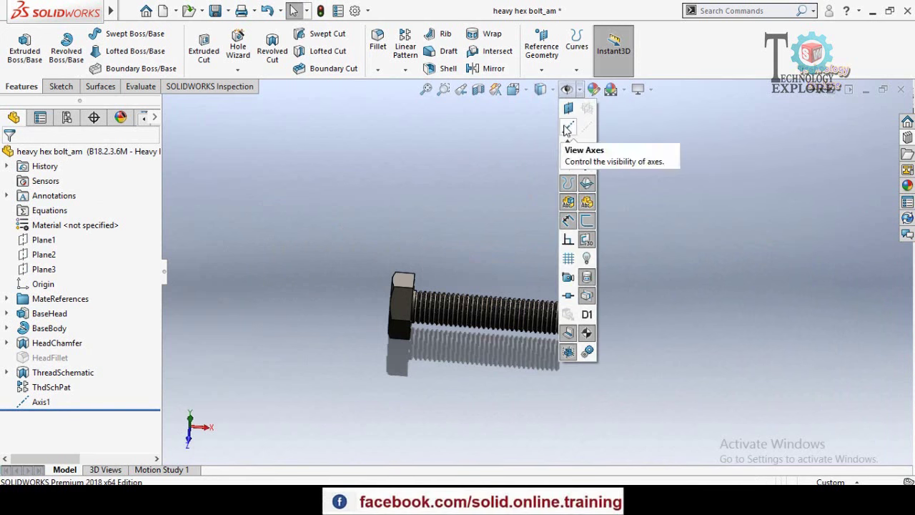
click(567, 128)
mouse_move(708, 210)
middle_down()
mouse_move(687, 211)
mouse_move(701, 227)
middle_up()
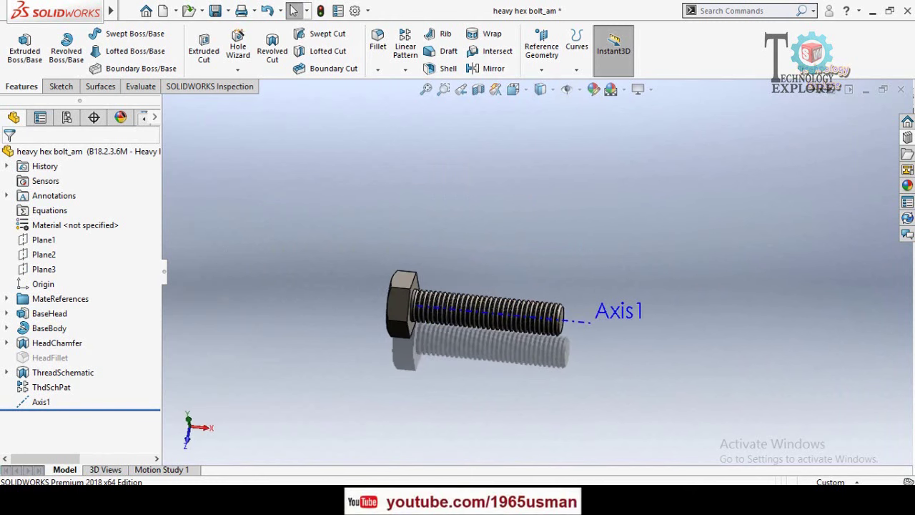
click(422, 435)
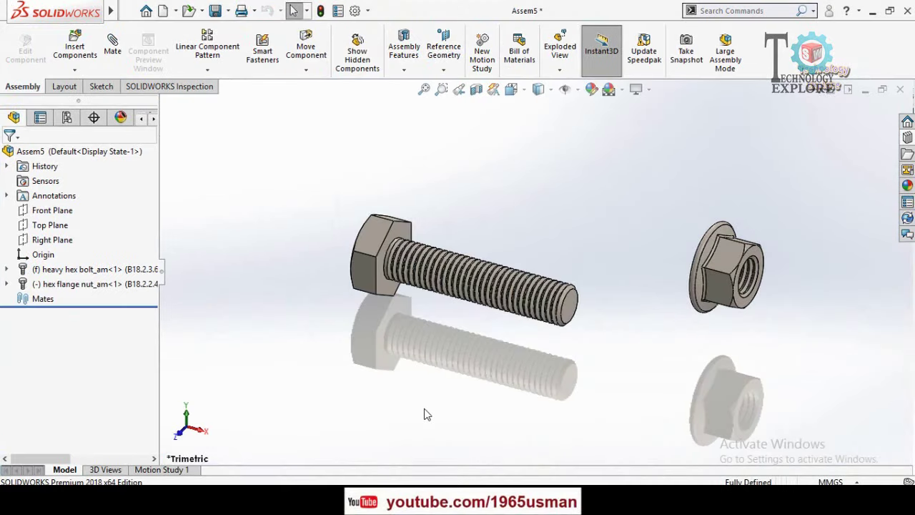
Enable View Axes in Assem5 and orbit to see the bolt's Axis1 beside the nut.
scroll(430, 372, up, 2)
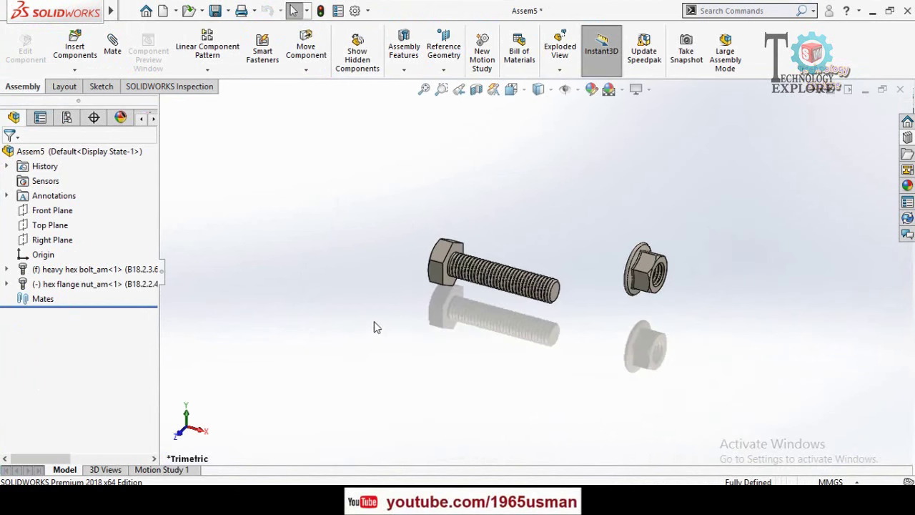
click(577, 90)
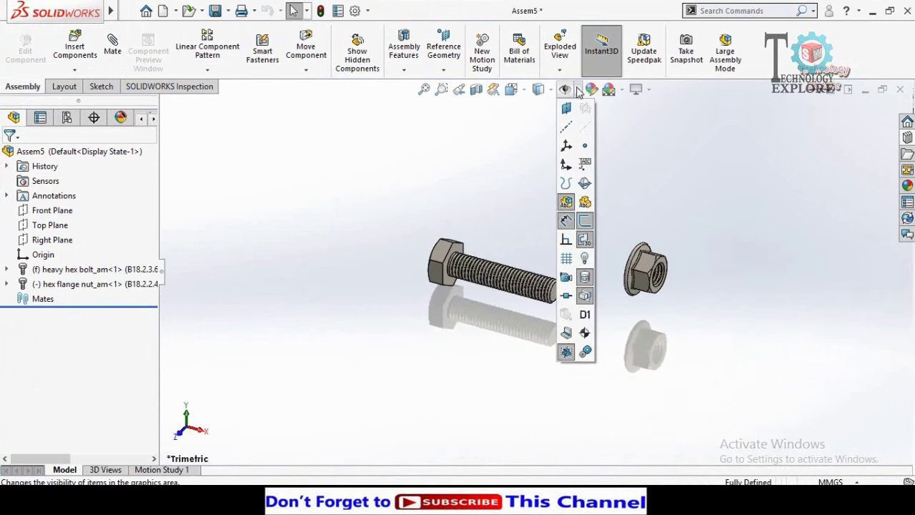
click(566, 129)
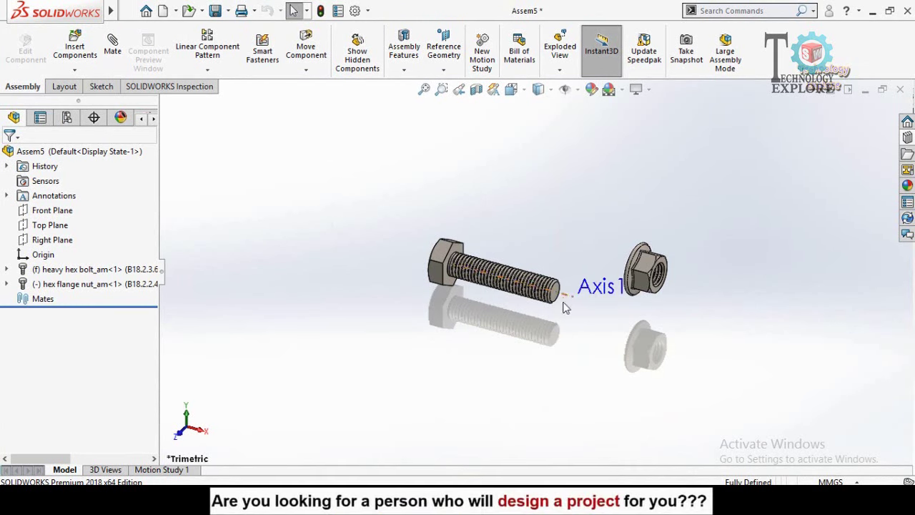
scroll(565, 306, down, 2)
mouse_move(500, 343)
middle_down()
mouse_move(484, 366)
mouse_move(496, 379)
middle_up()
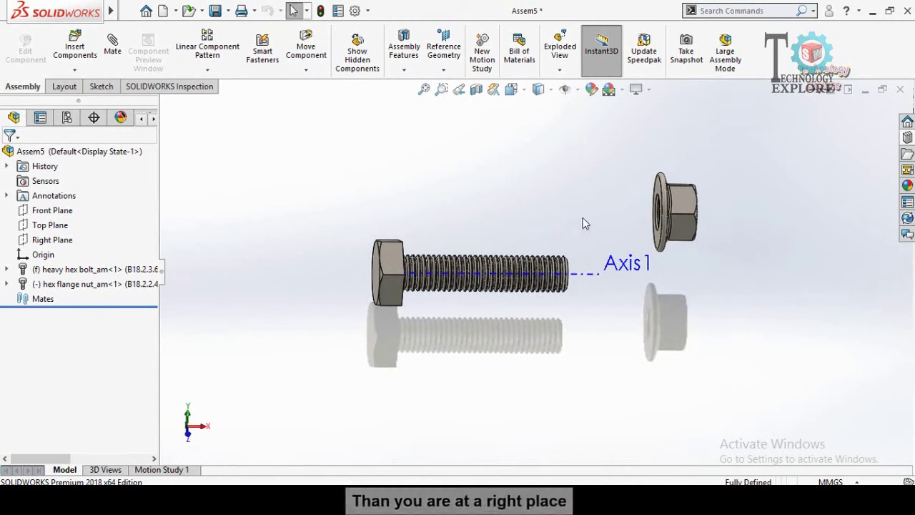
scroll(583, 224, down, 2)
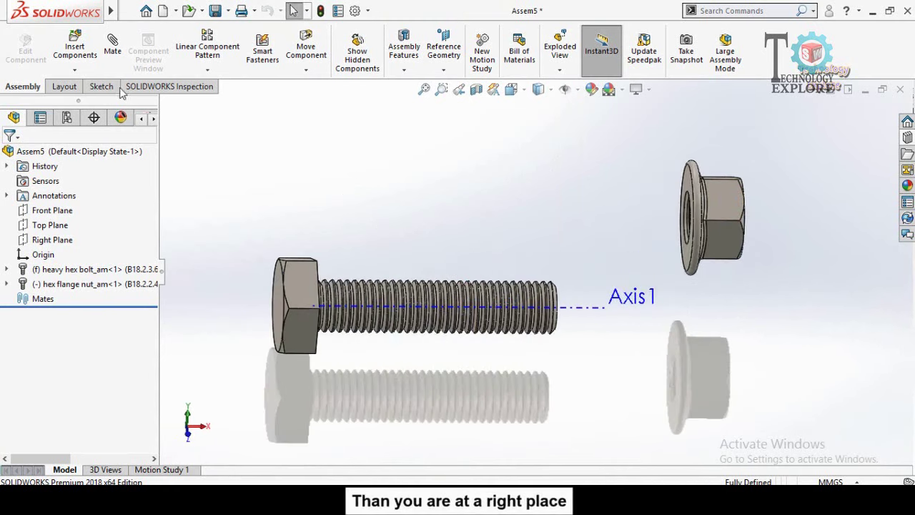
Begin a Mate and choose Screw under Mechanical Mates.
click(112, 44)
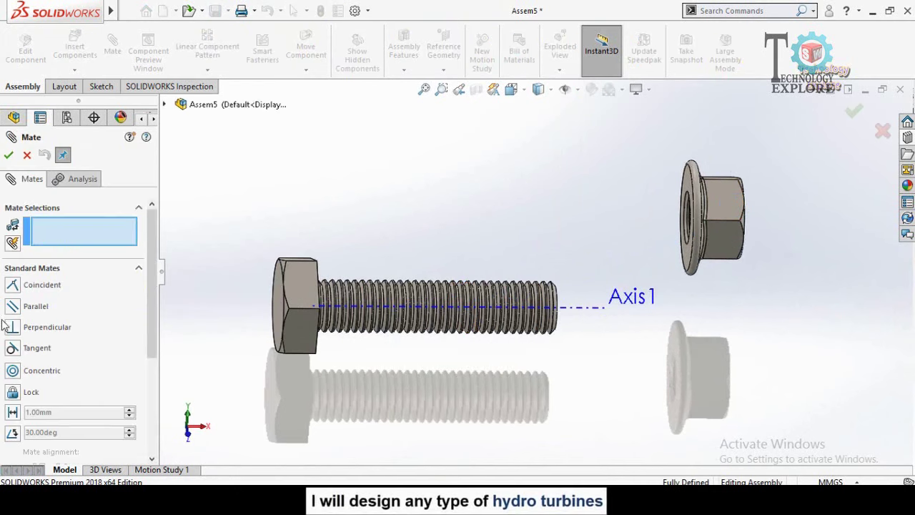
scroll(4, 308, down, 3)
scroll(3, 314, down, 1)
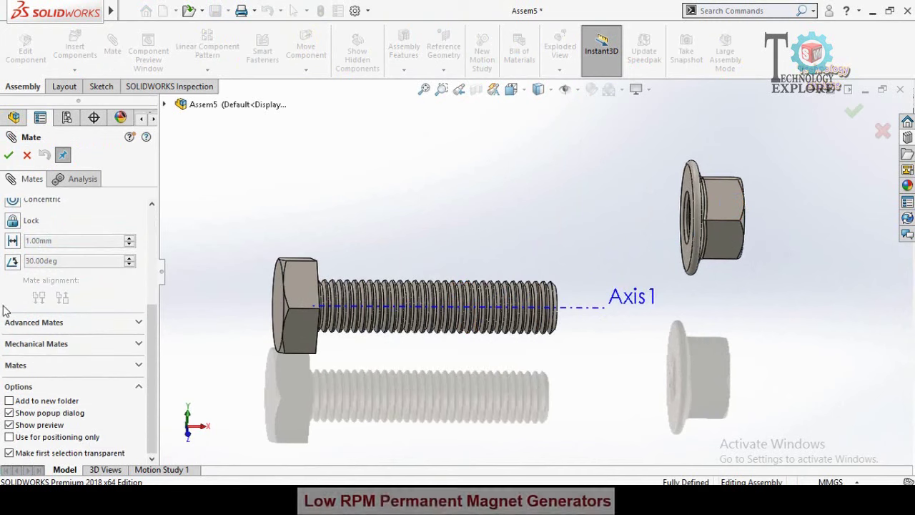
click(35, 346)
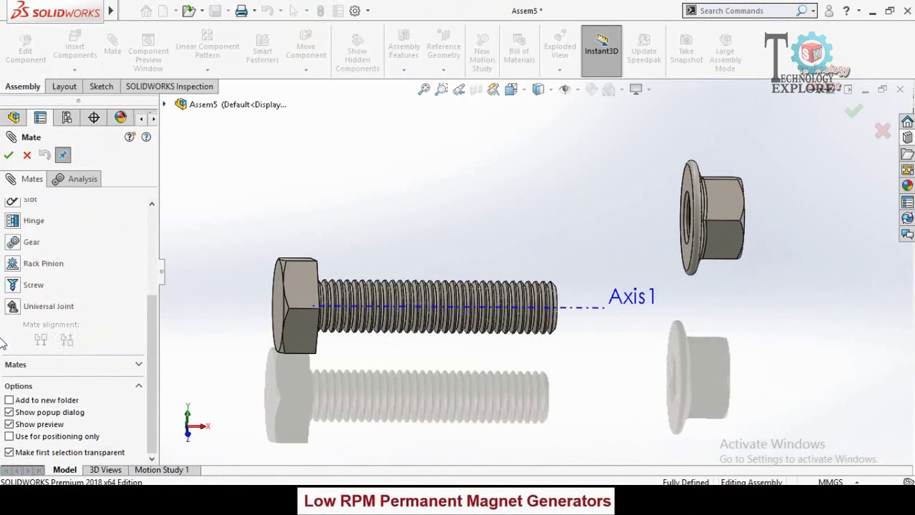
click(13, 286)
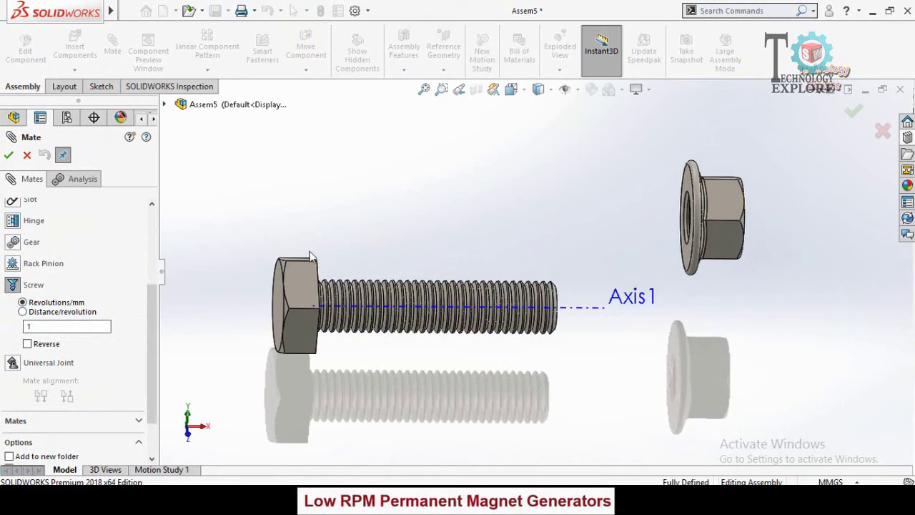
scroll(312, 258, up, 3)
scroll(339, 262, down, 4)
scroll(396, 239, up, 5)
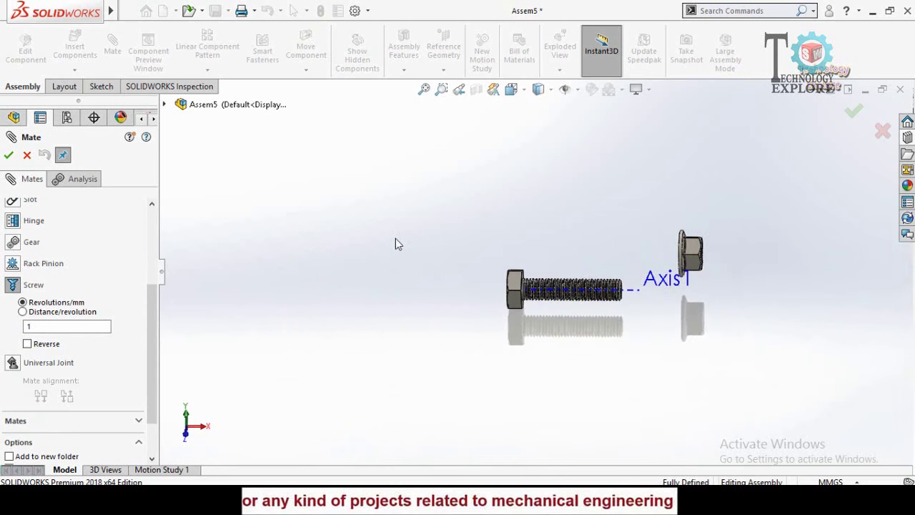
drag(149, 337, 149, 252)
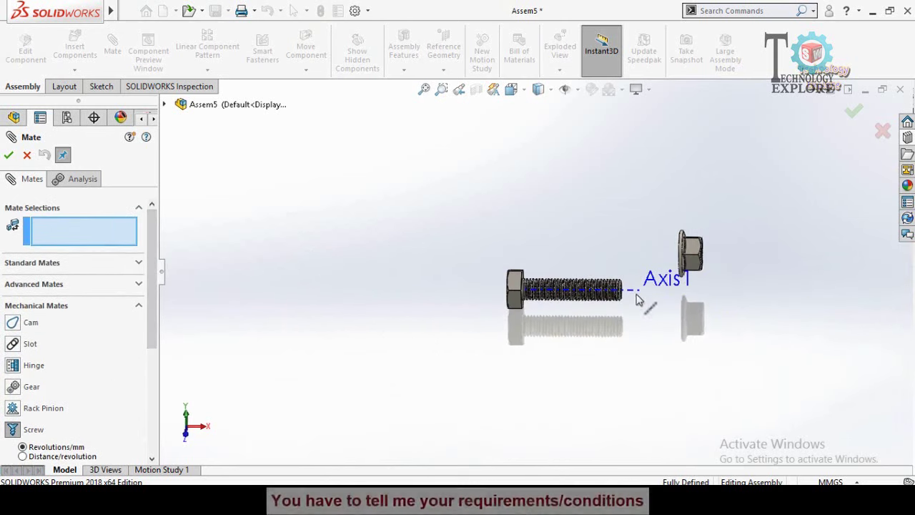
Select the bolt's Axis1 and the nut's threaded-hole edge as the screw mate references.
scroll(638, 290, down, 2)
click(619, 274)
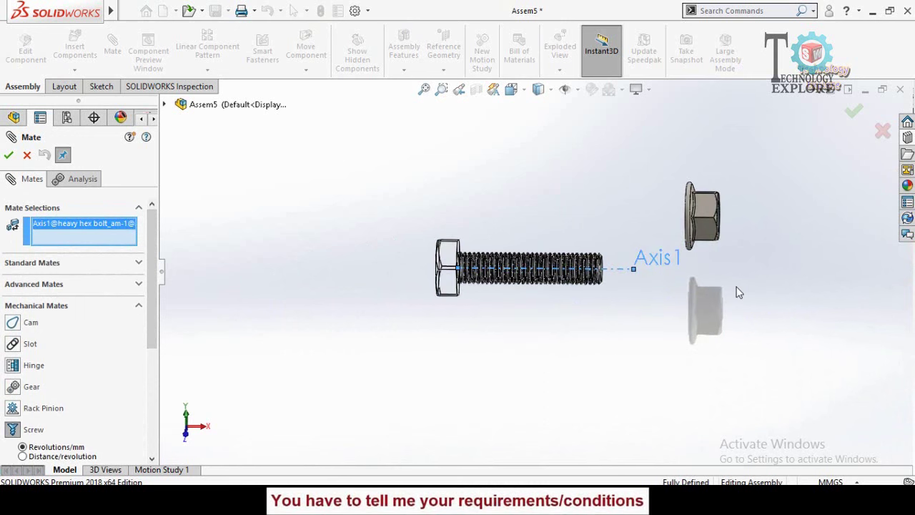
scroll(735, 216, down, 2)
mouse_move(735, 217)
middle_down()
mouse_move(703, 248)
mouse_move(570, 229)
middle_up()
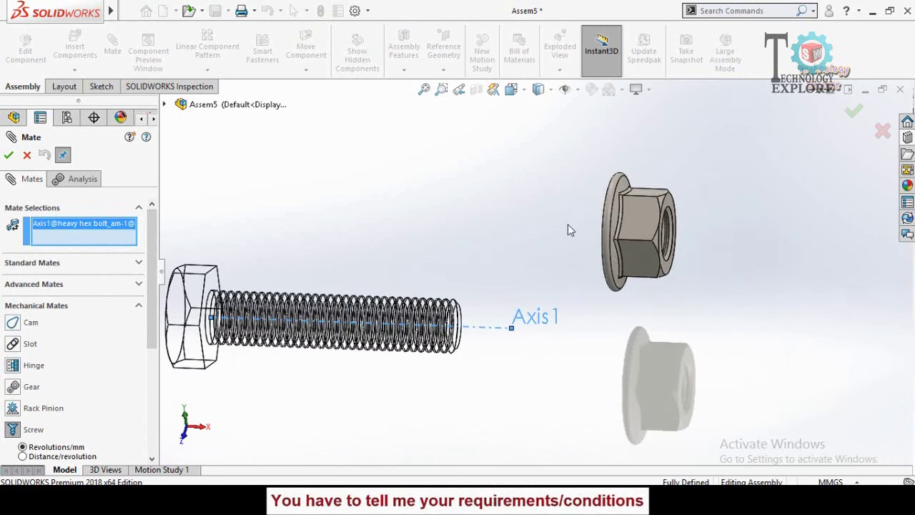
scroll(600, 224, down, 3)
scroll(604, 224, down, 1)
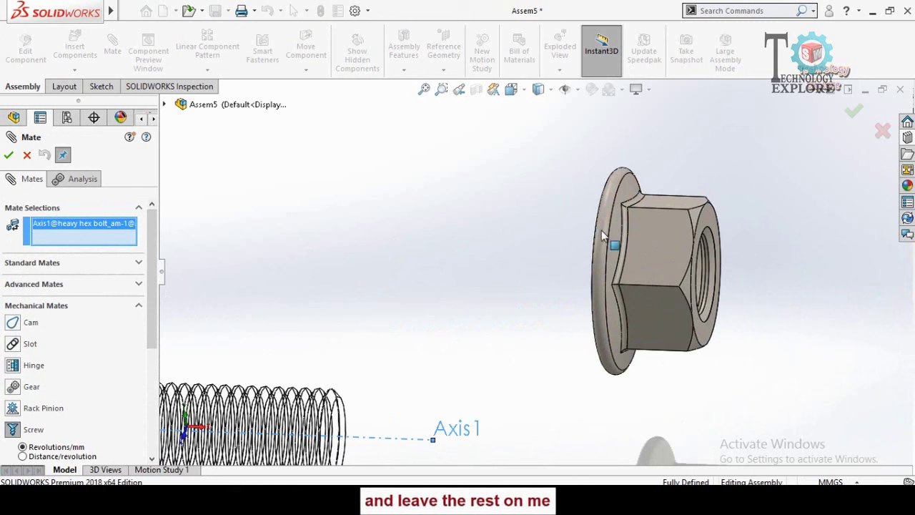
middle_drag(545, 276, 578, 284)
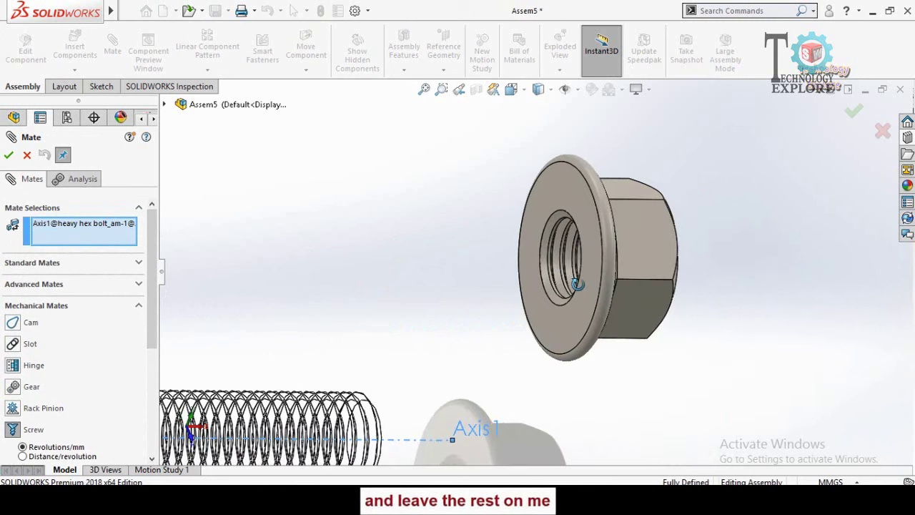
click(562, 214)
Set the screw mate to reversed 1.25 mm per revolution and confirm it.
key(f)
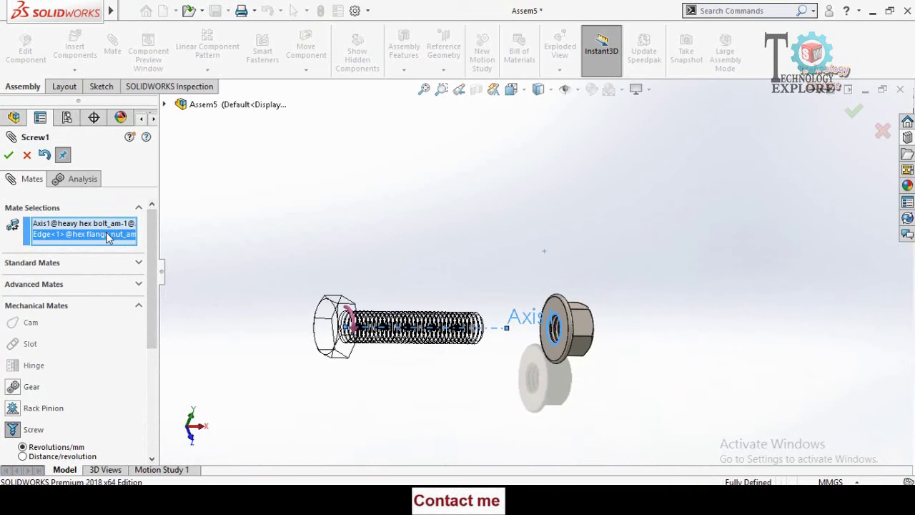
drag(152, 227, 150, 324)
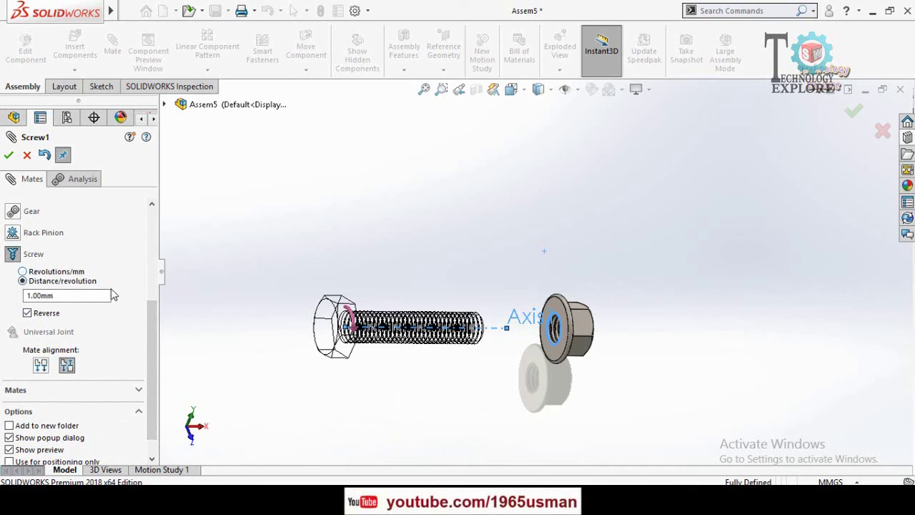
double_click(67, 296)
text(1.25)
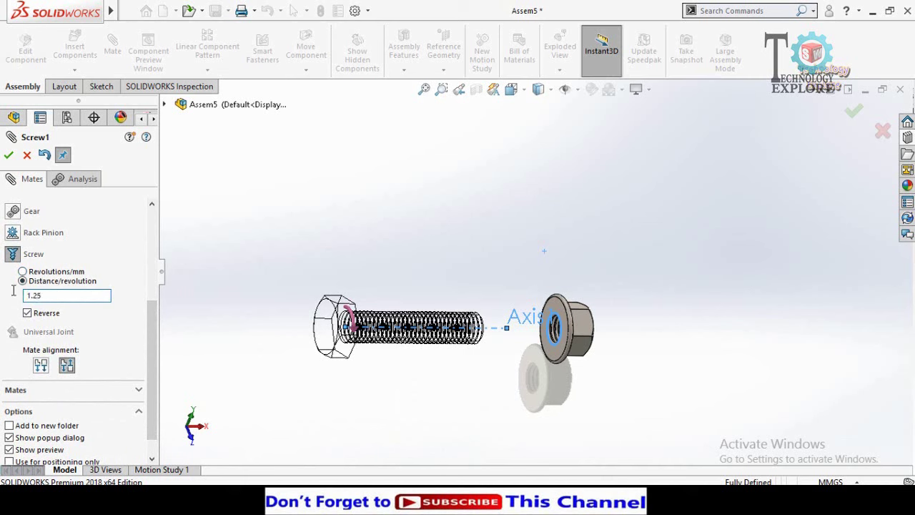
click(9, 156)
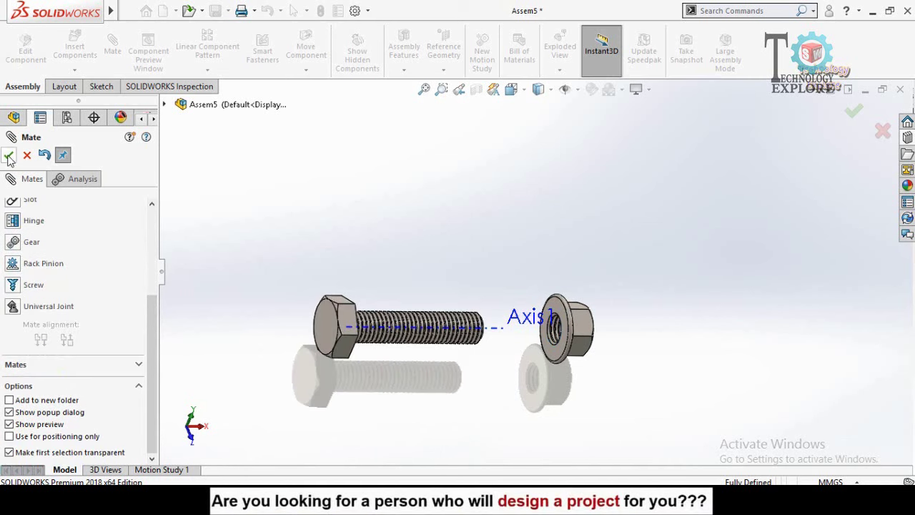
Close the Mate PropertyManager and select the hex flange nut.
click(8, 156)
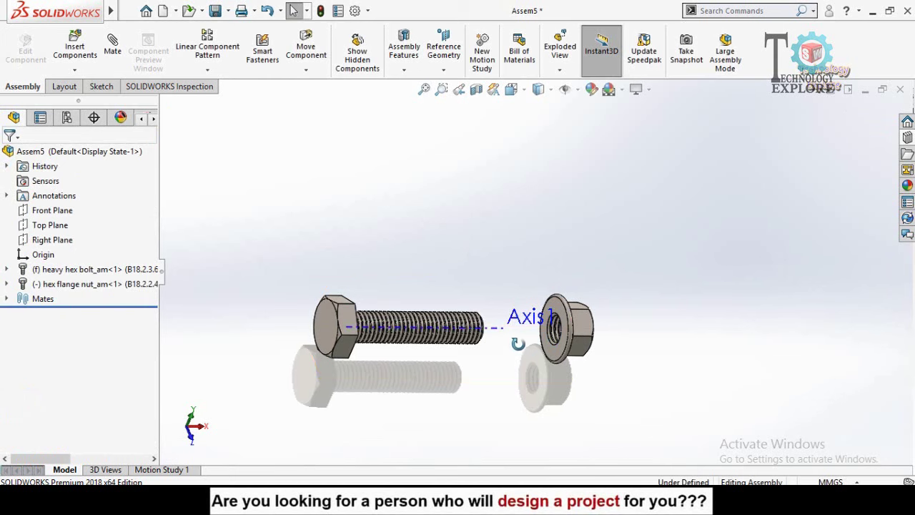
middle_drag(517, 343, 544, 329)
click(576, 326)
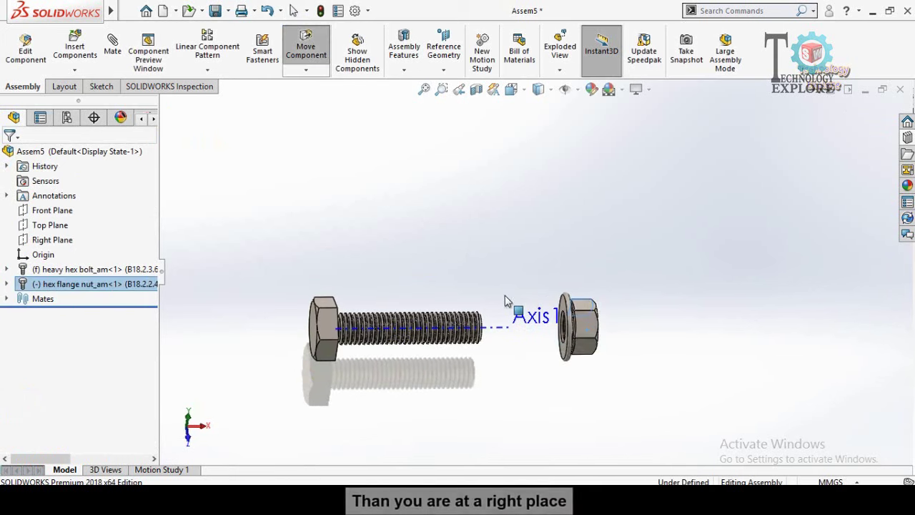
click(639, 352)
click(587, 327)
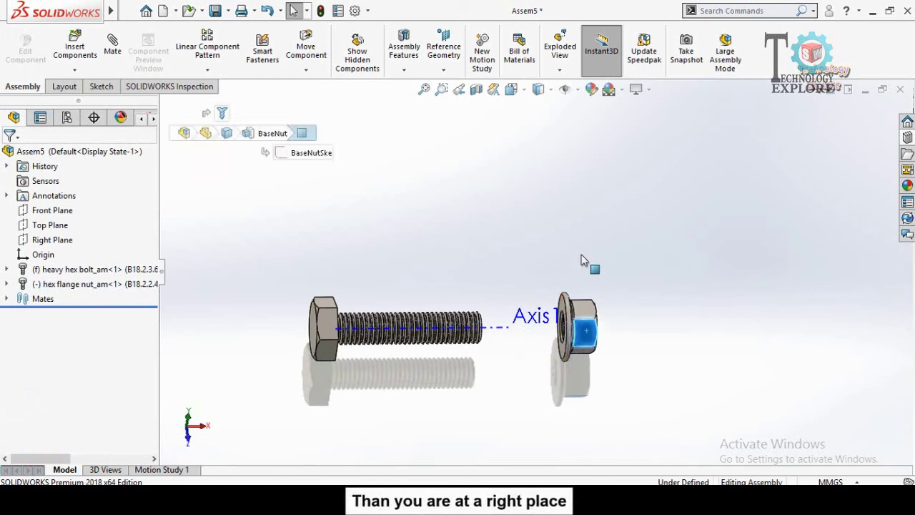
click(571, 349)
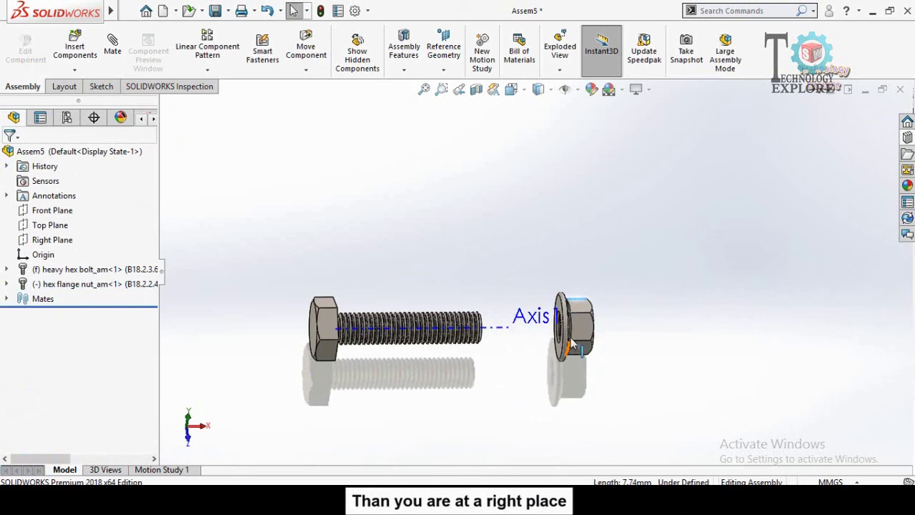
Drag the flange nut along Axis1 so it threads onto the bolt's shank.
scroll(607, 301, down, 3)
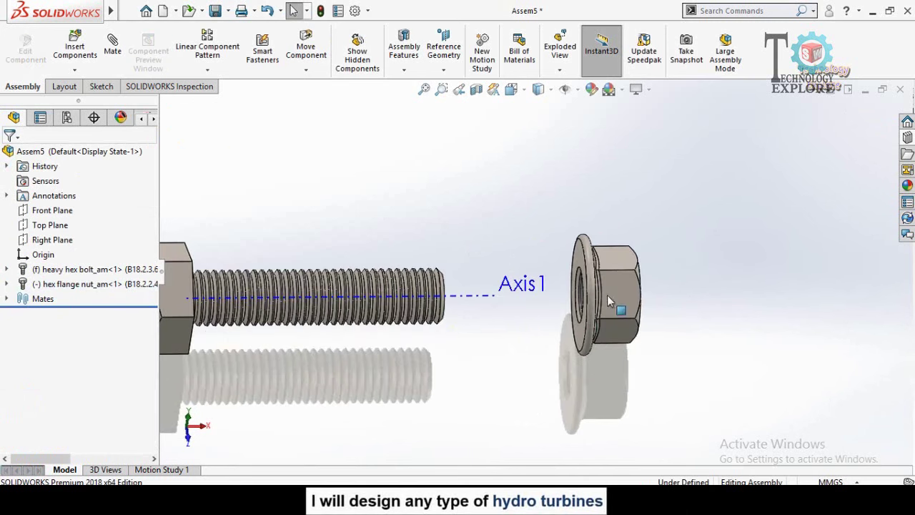
middle_drag(630, 317, 609, 322)
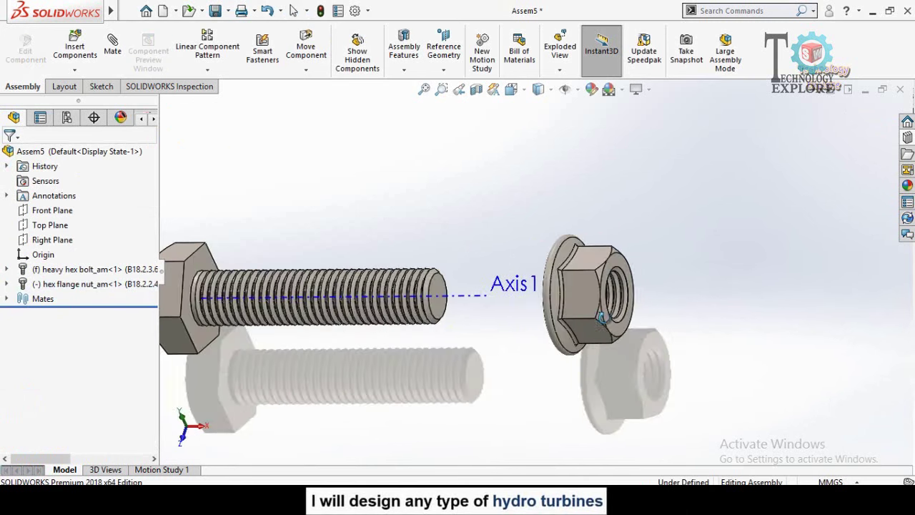
drag(609, 323, 553, 323)
right_drag(552, 322, 644, 298)
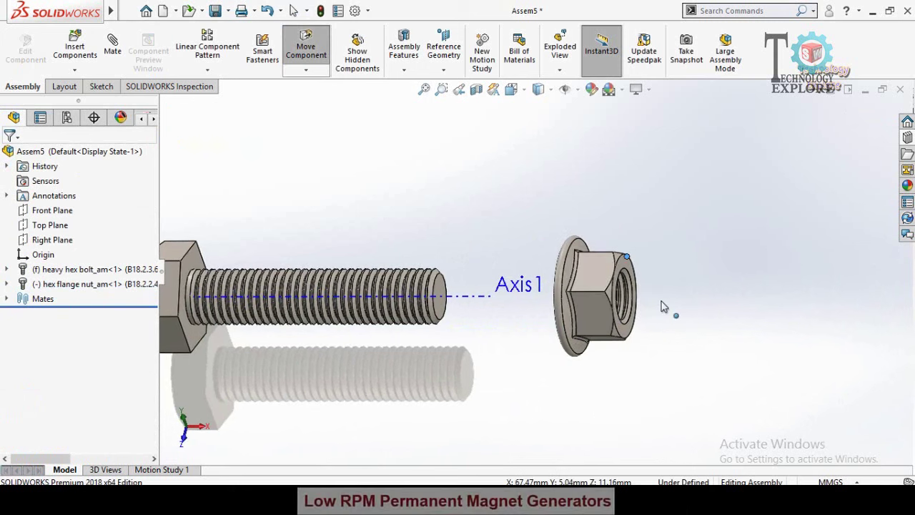
mouse_move(643, 298)
mouse_down()
mouse_move(562, 247)
mouse_move(583, 254)
mouse_move(482, 215)
mouse_move(590, 275)
mouse_up()
key(Escape)
mouse_move(512, 257)
mouse_down()
mouse_move(465, 324)
mouse_move(415, 216)
mouse_move(503, 236)
mouse_up()
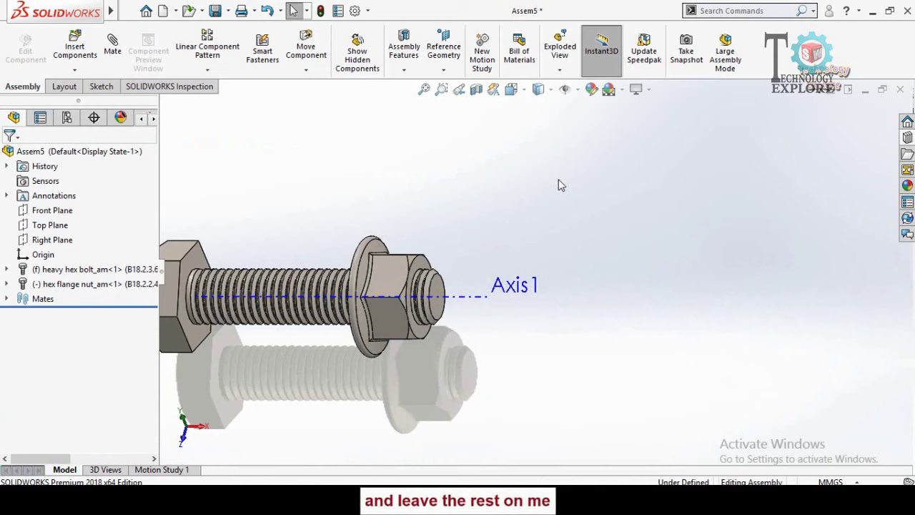
Turn off View Axes and drag the nut further toward the bolt head.
click(577, 89)
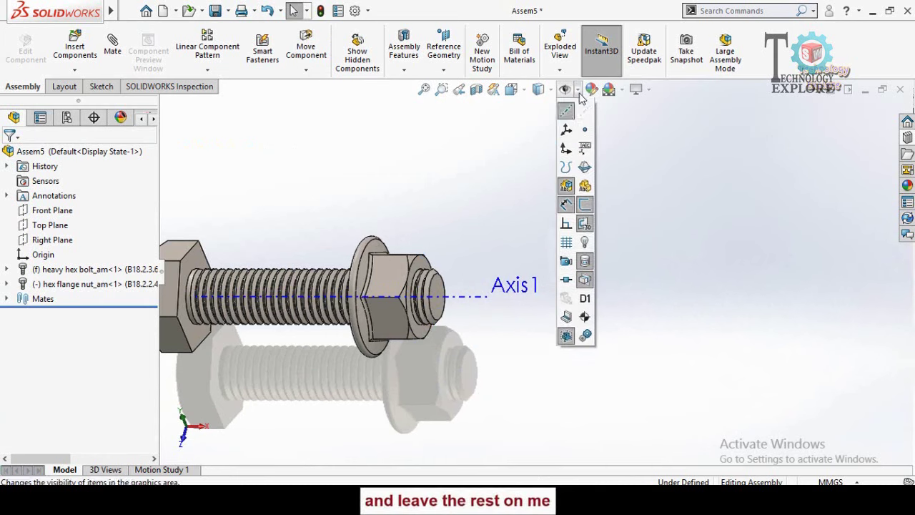
click(566, 129)
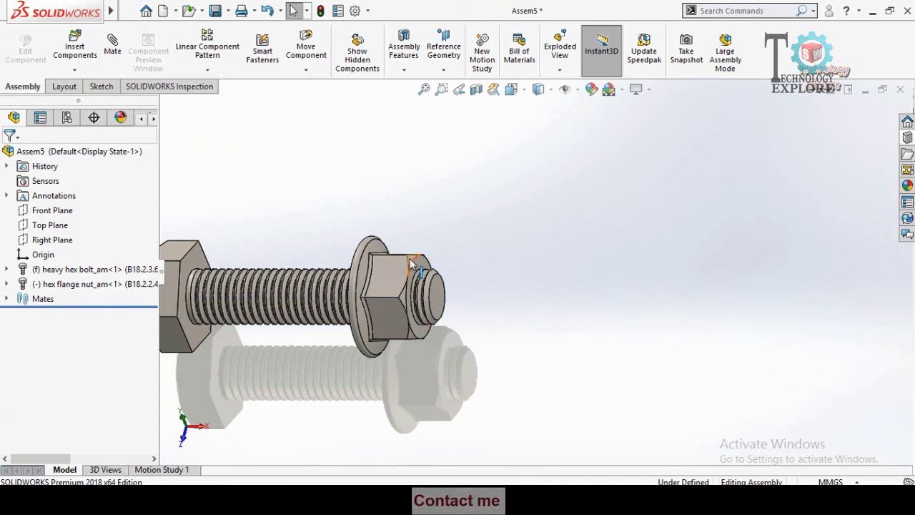
mouse_move(406, 259)
mouse_down()
mouse_move(422, 250)
mouse_move(369, 263)
mouse_move(438, 245)
mouse_move(361, 320)
mouse_move(411, 233)
mouse_move(381, 357)
mouse_move(465, 292)
mouse_move(368, 236)
mouse_move(328, 320)
mouse_move(379, 341)
mouse_move(416, 239)
mouse_up()
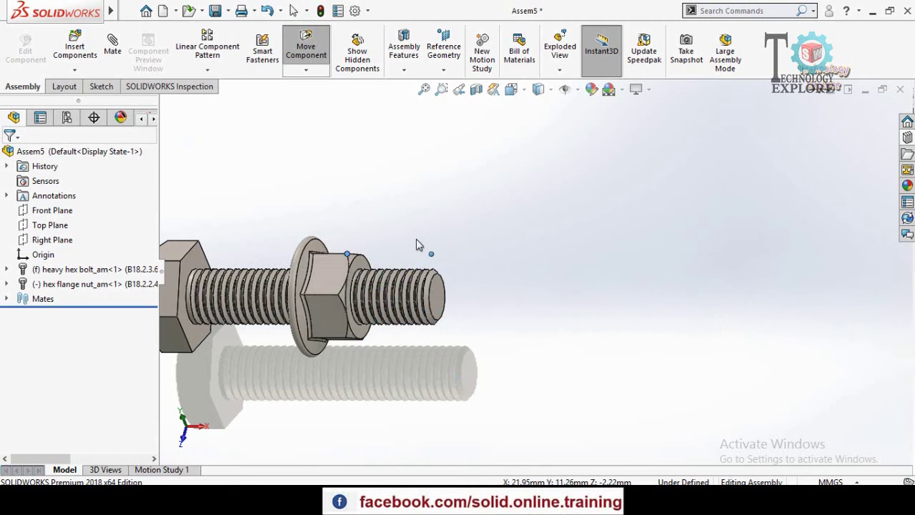